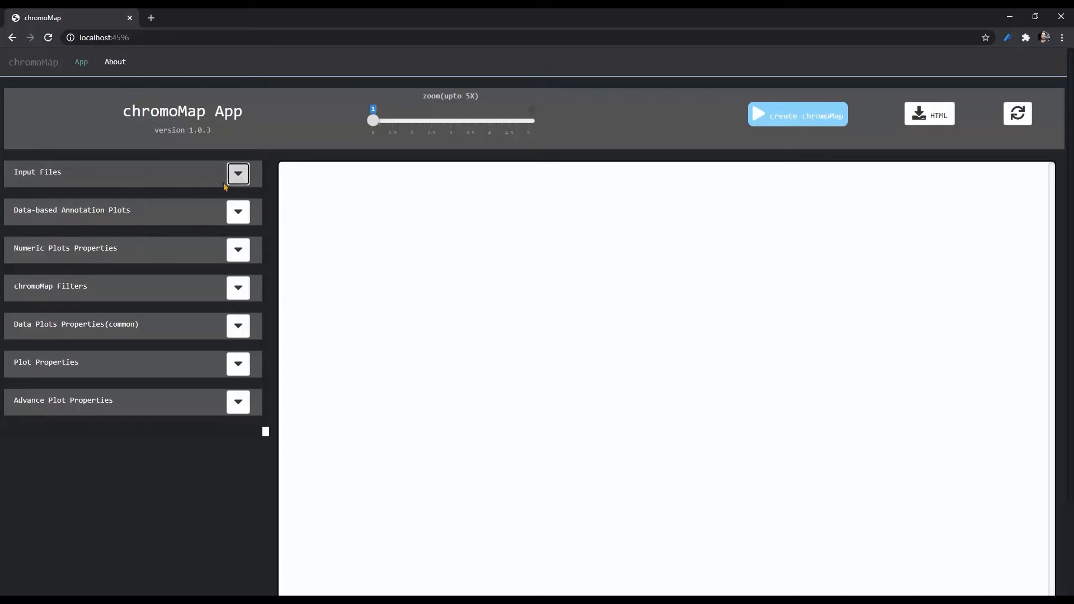
- Load chr_file_without_centromere as the chromosome file and annotation_pos as the annotation file for ploidy 1
click(244, 180)
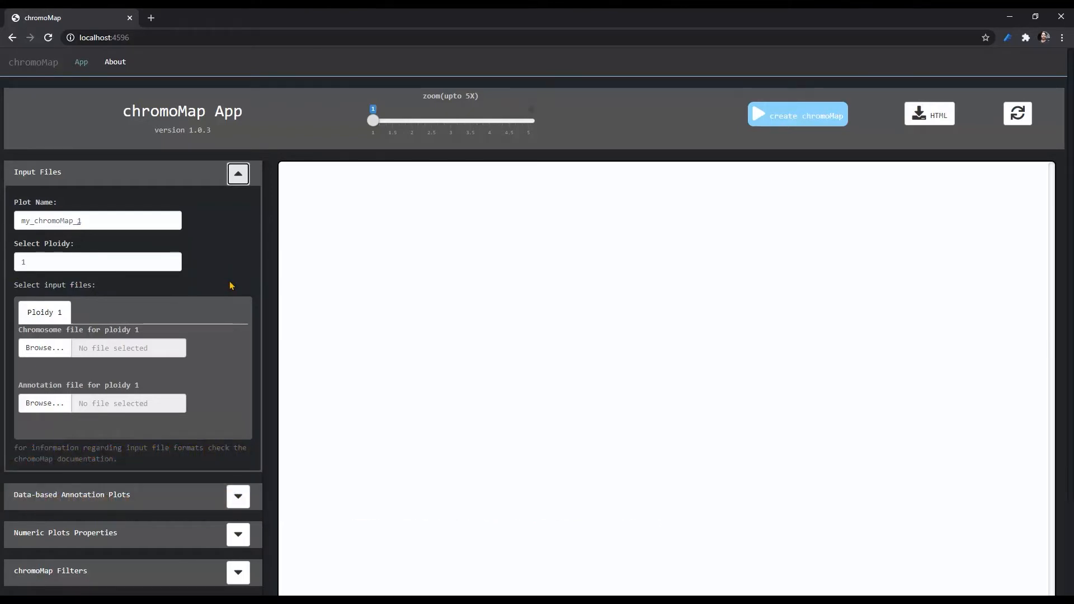
click(47, 350)
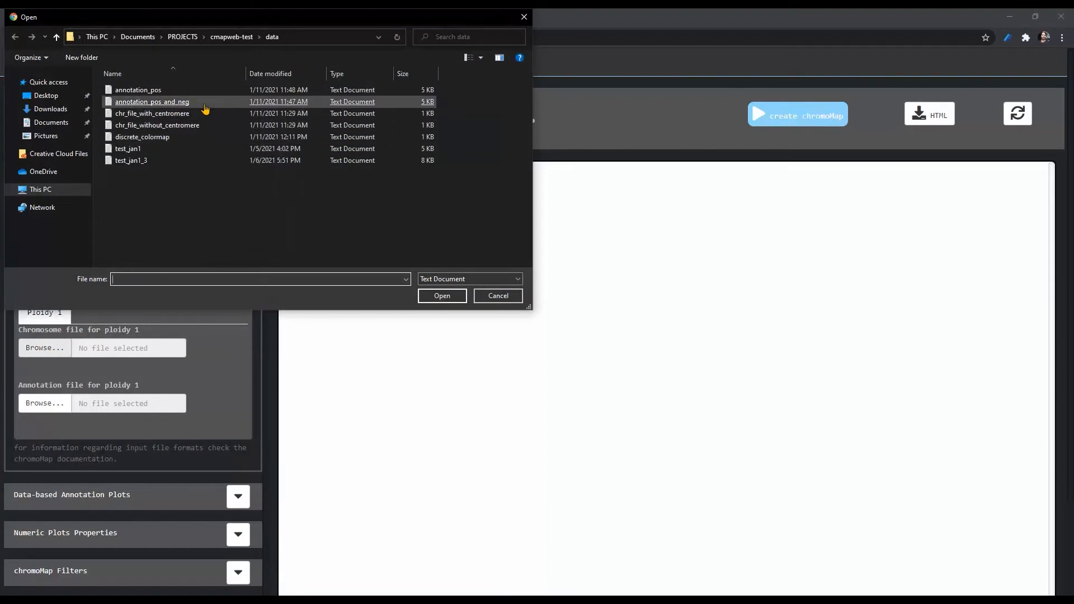
double_click(162, 127)
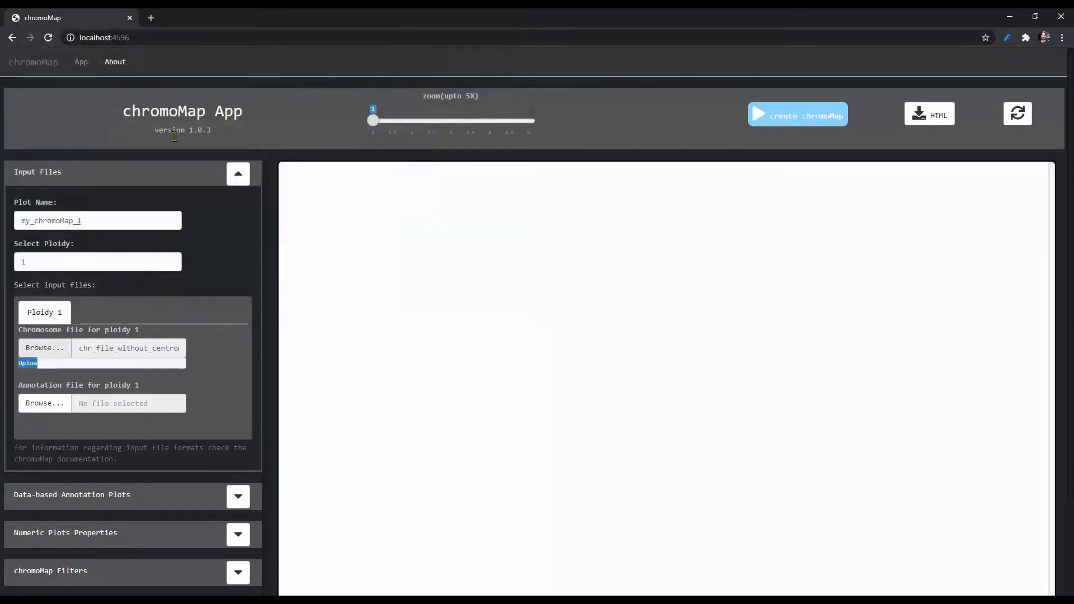
click(46, 407)
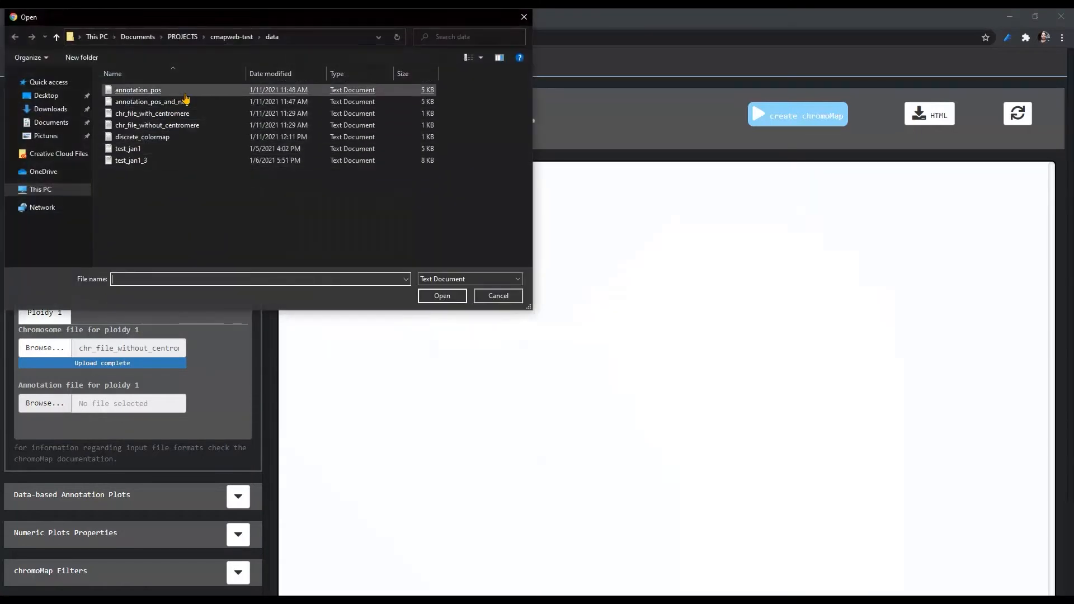
double_click(138, 92)
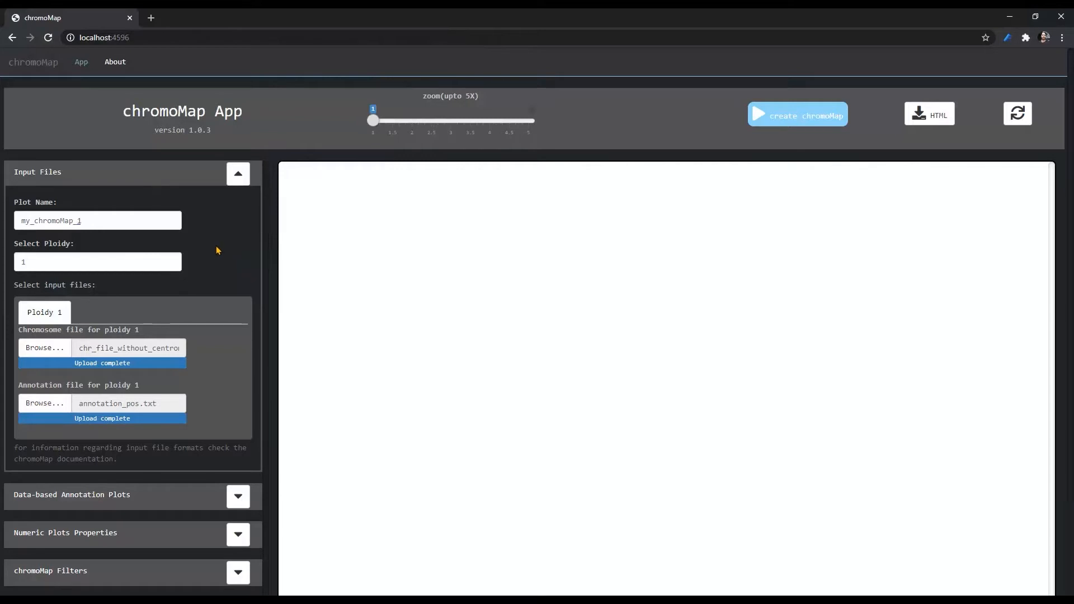
- Generate the chromoMap from the loaded files and zoom the plot to 1.5X
click(813, 115)
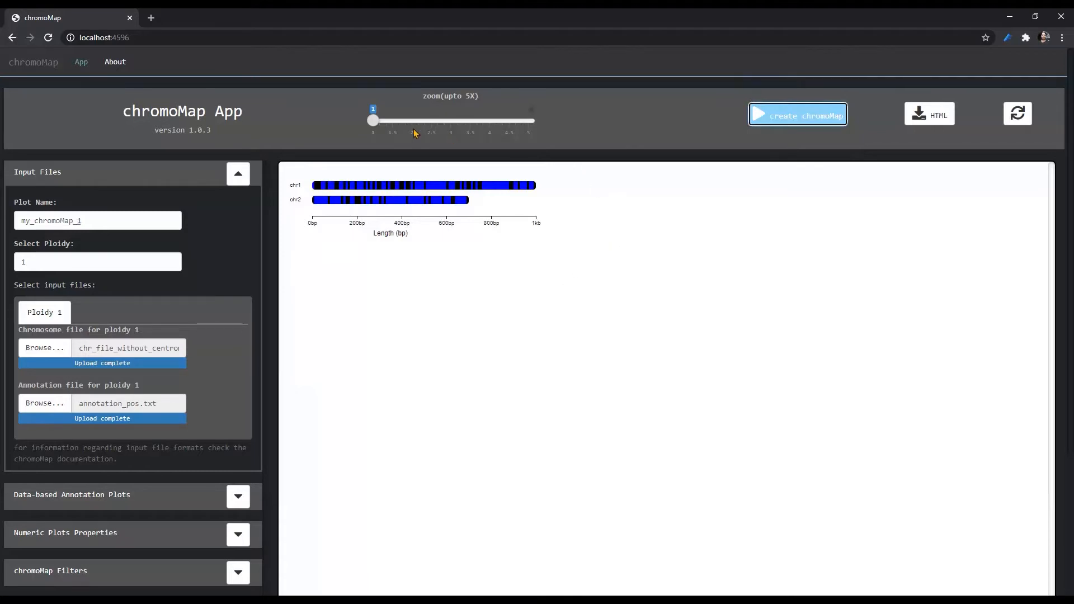
click(393, 121)
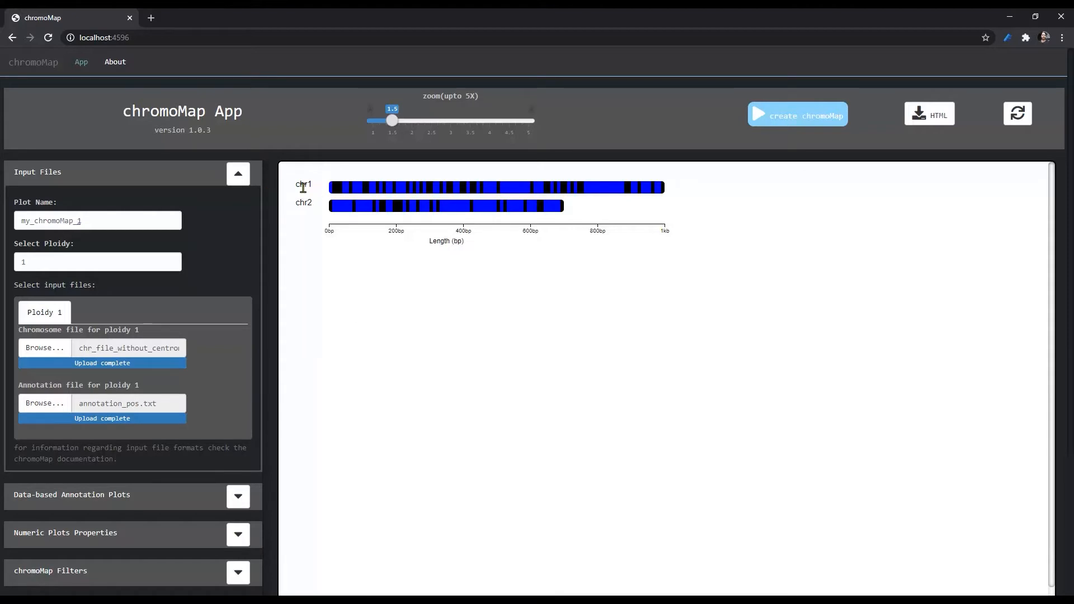
mouse_move(343, 212)
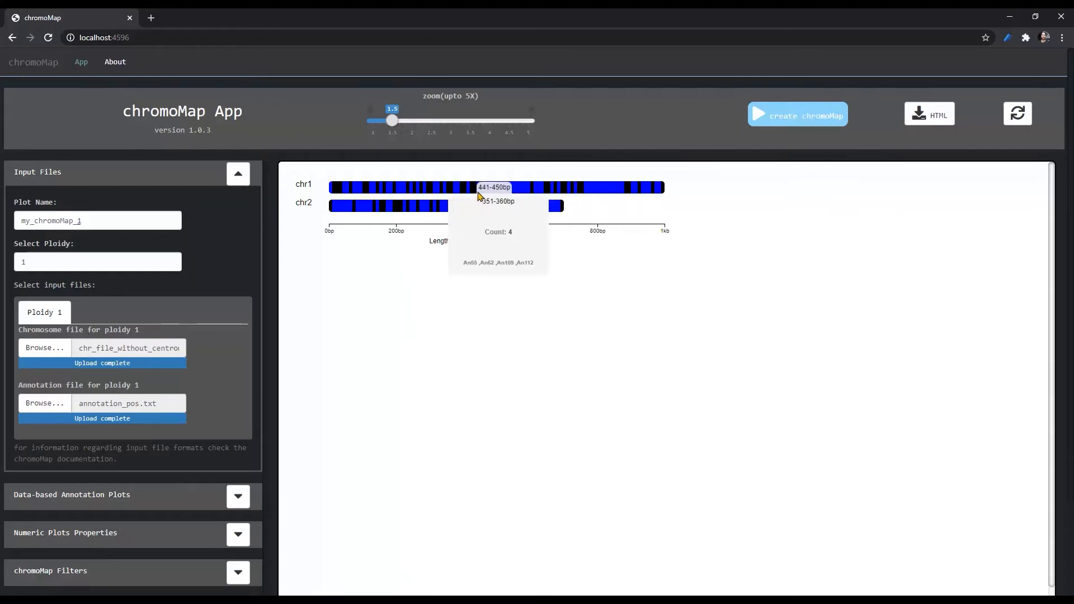
- In the plot properties, set the annotation color for ploidy 1 to green #00FF55
click(242, 177)
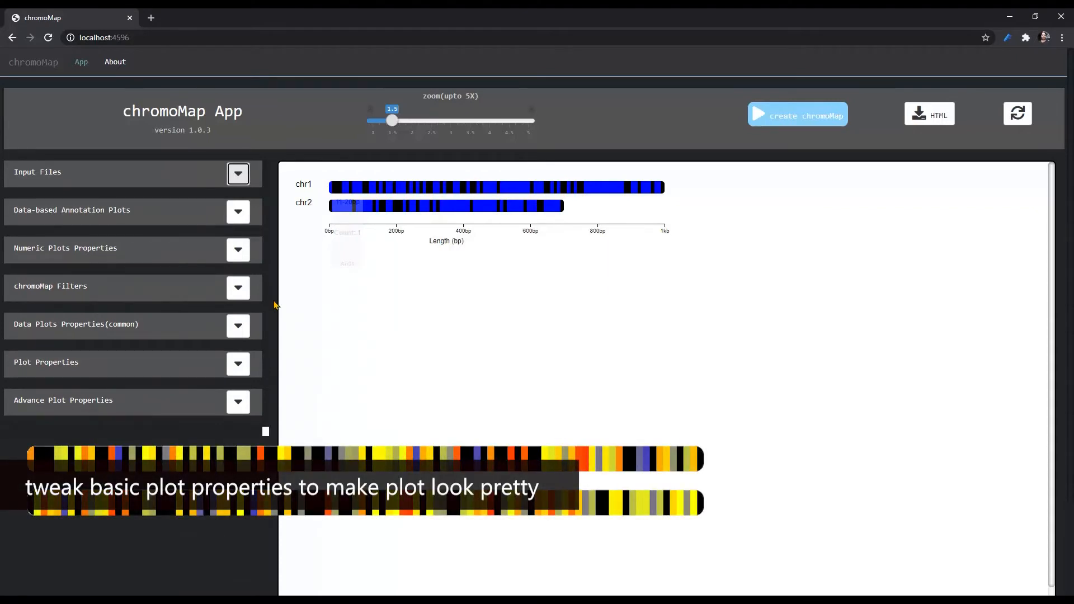
mouse_move(338, 209)
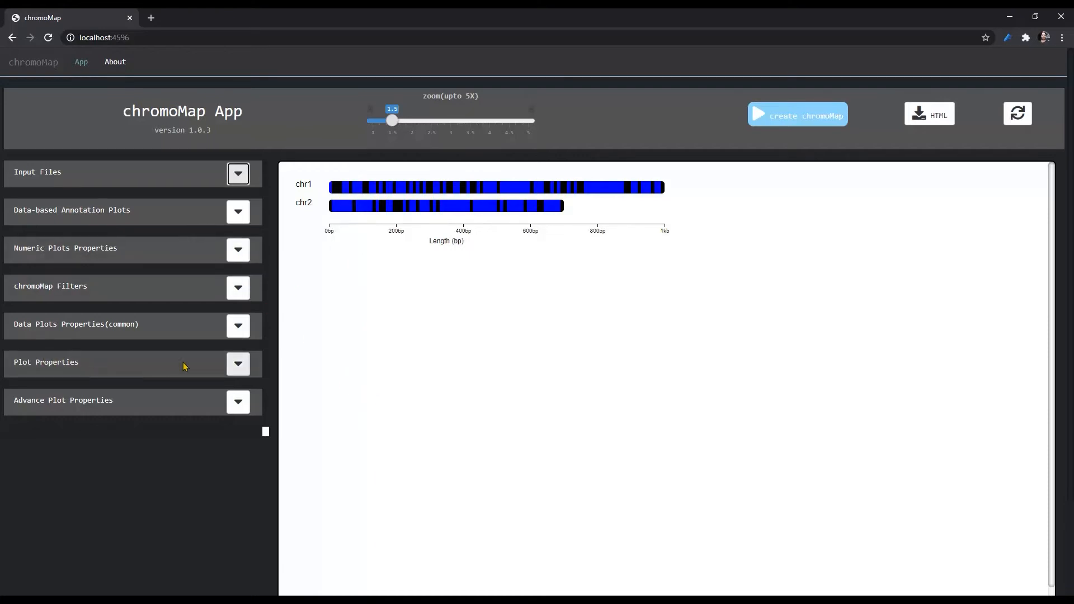
click(239, 365)
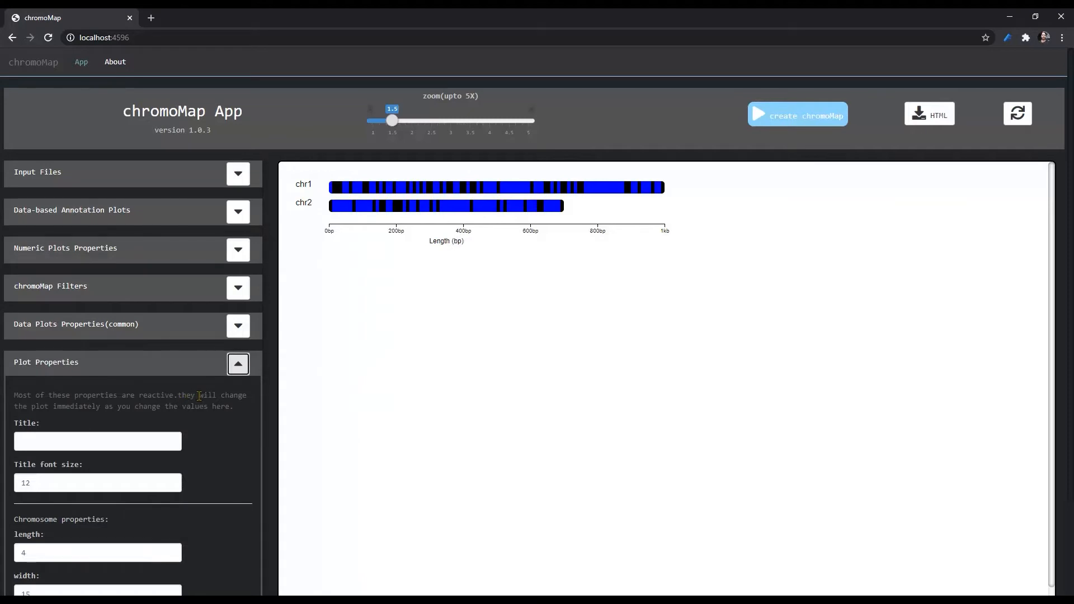
scroll(199, 396, down, 1)
scroll(232, 388, down, 1)
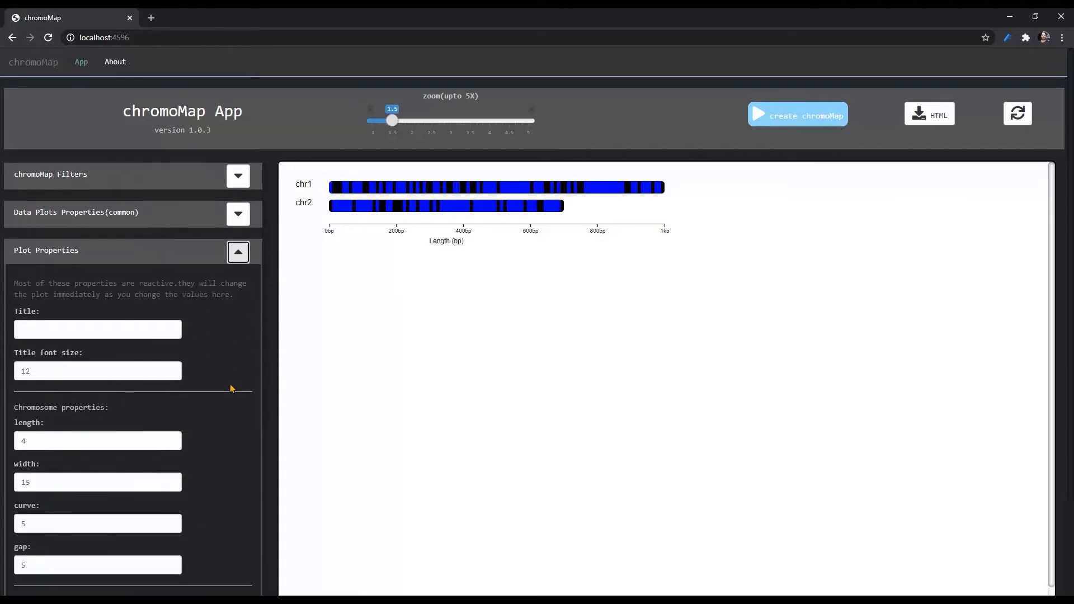
scroll(208, 354, down, 1)
scroll(211, 351, down, 2)
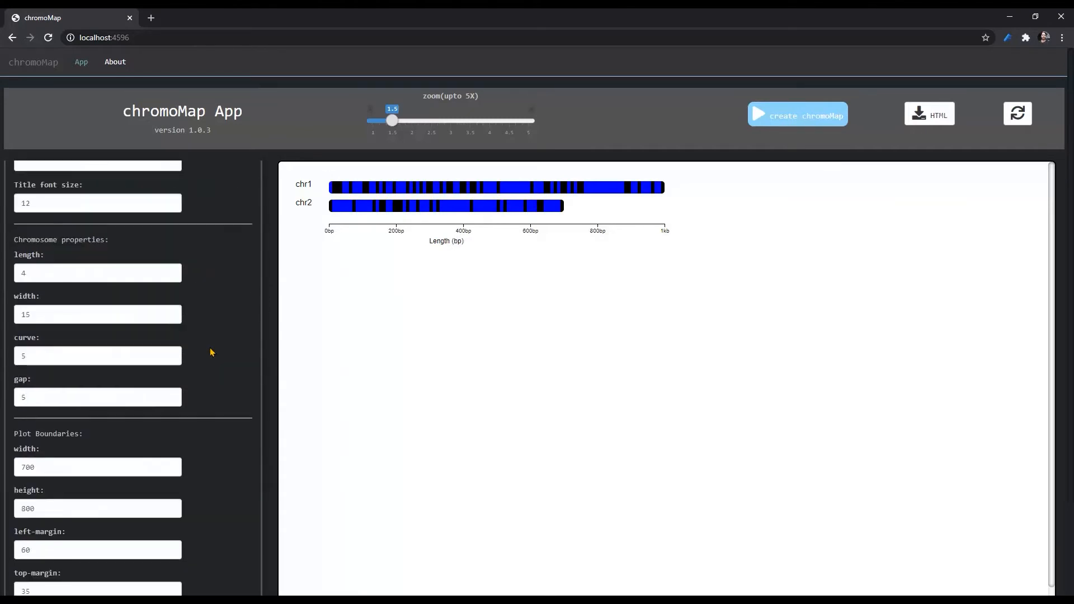
scroll(212, 352, down, 4)
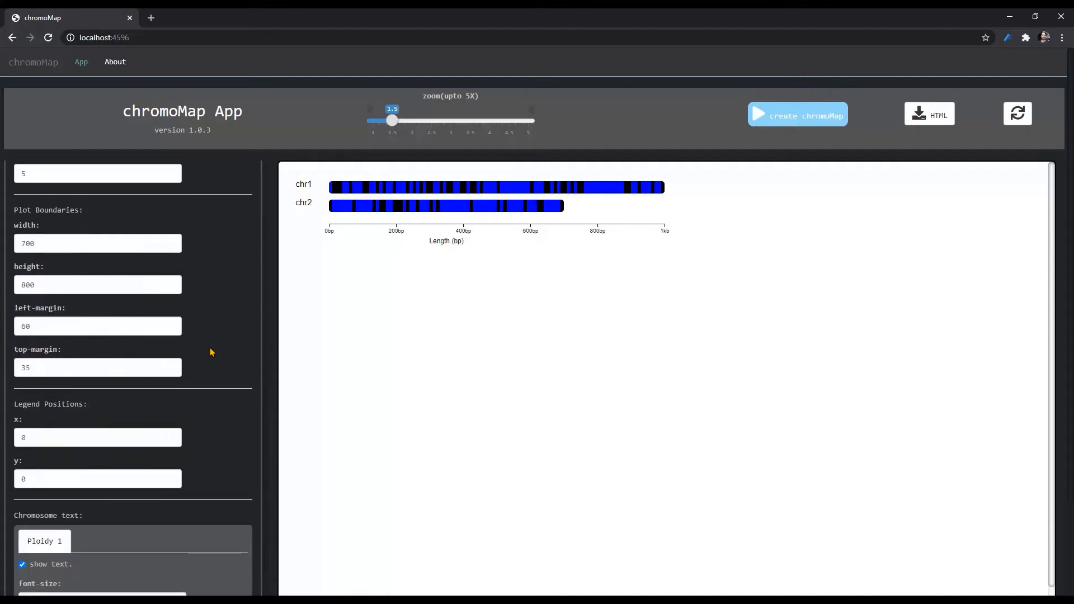
scroll(212, 352, down, 3)
scroll(212, 352, down, 2)
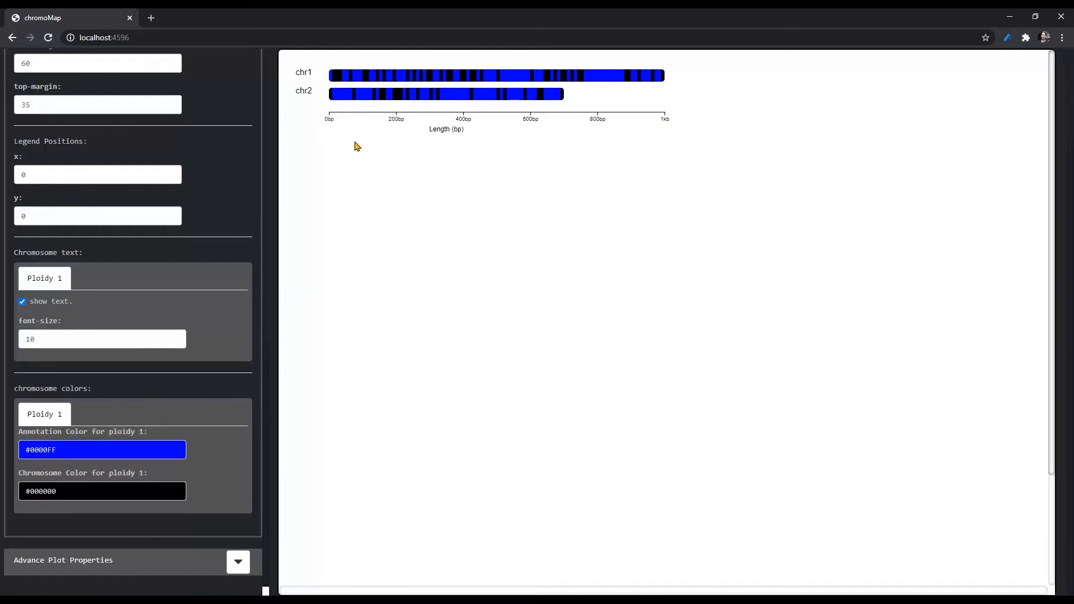
click(139, 444)
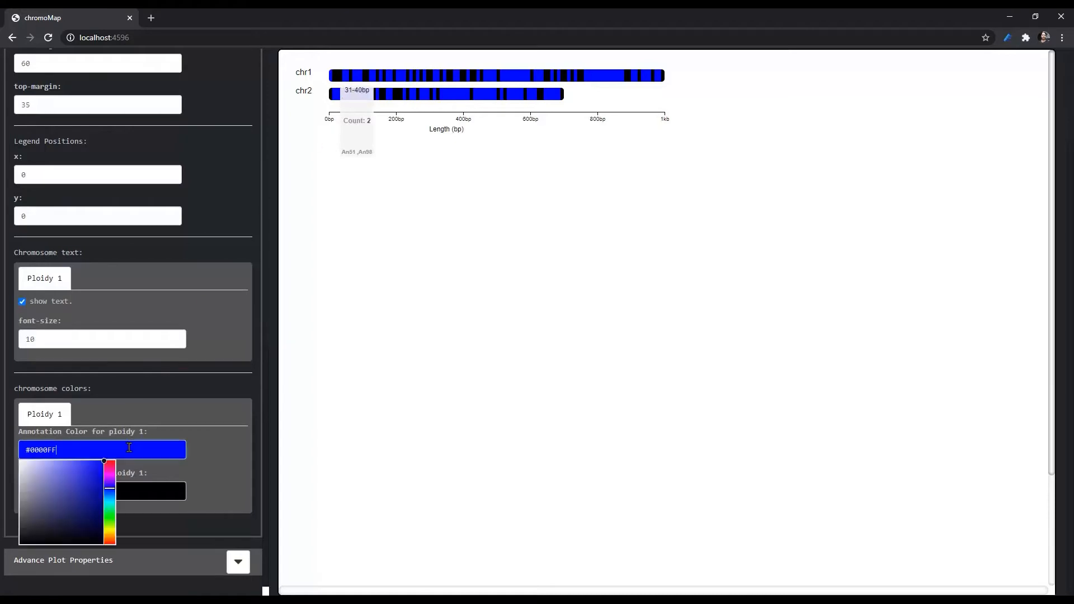
click(110, 510)
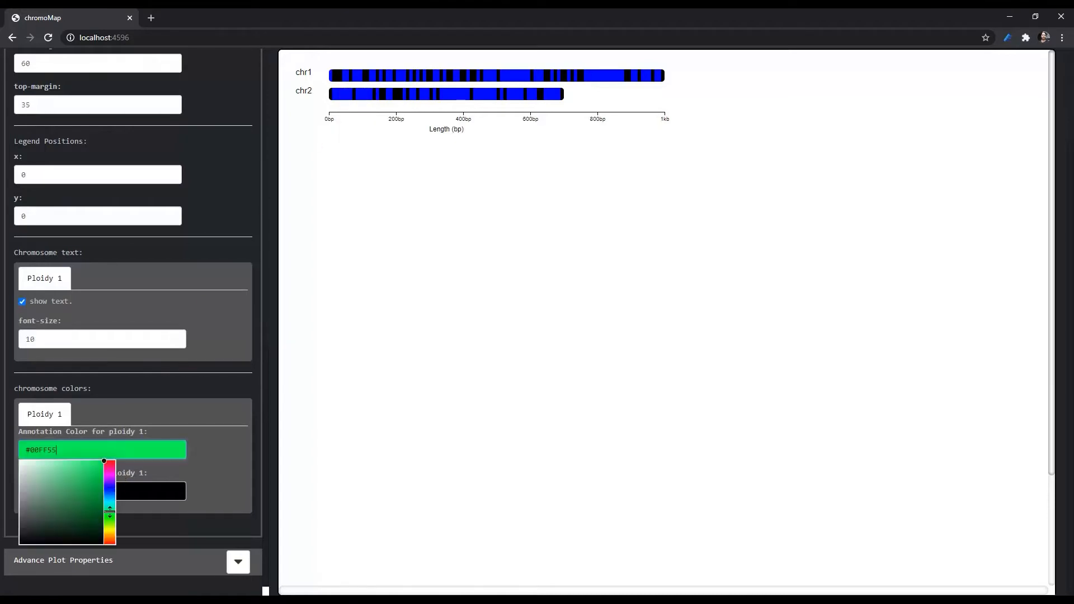
click(210, 453)
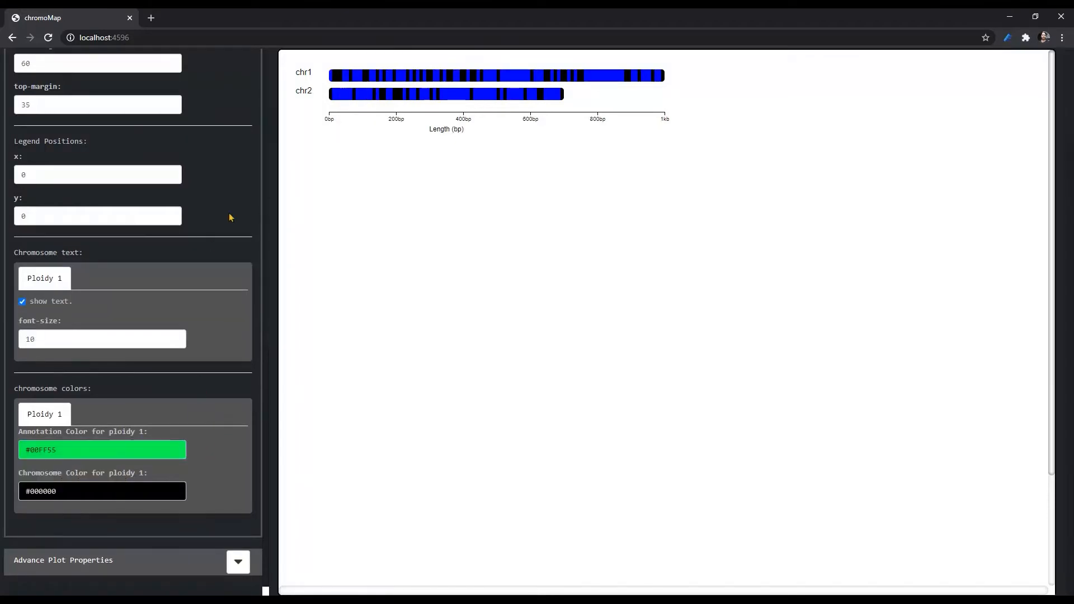
- Regenerate the chromoMap to apply the green annotation color
scroll(478, 266, up, 2)
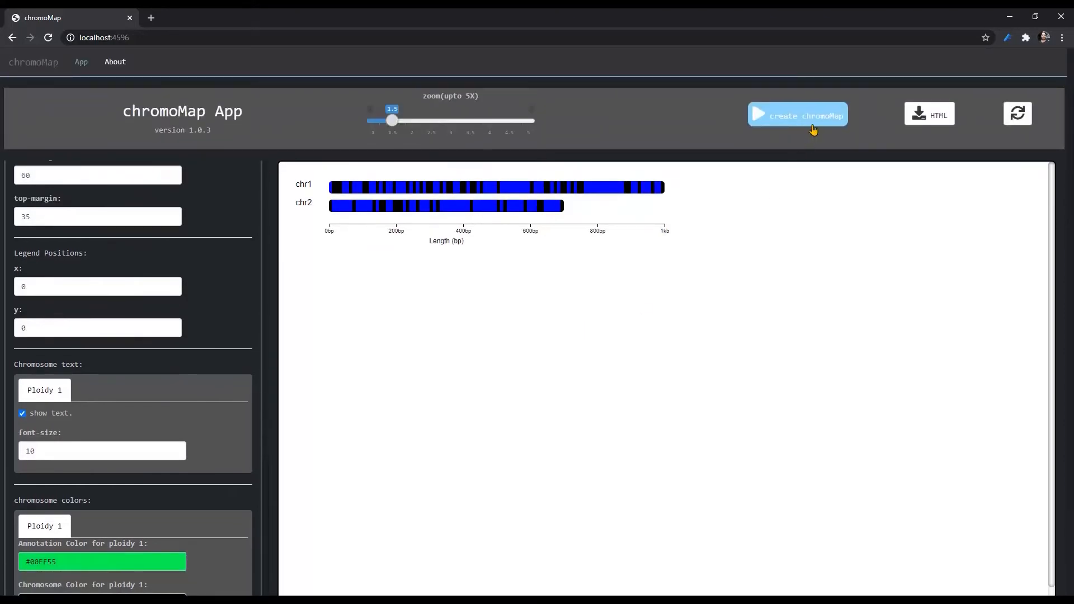
click(812, 129)
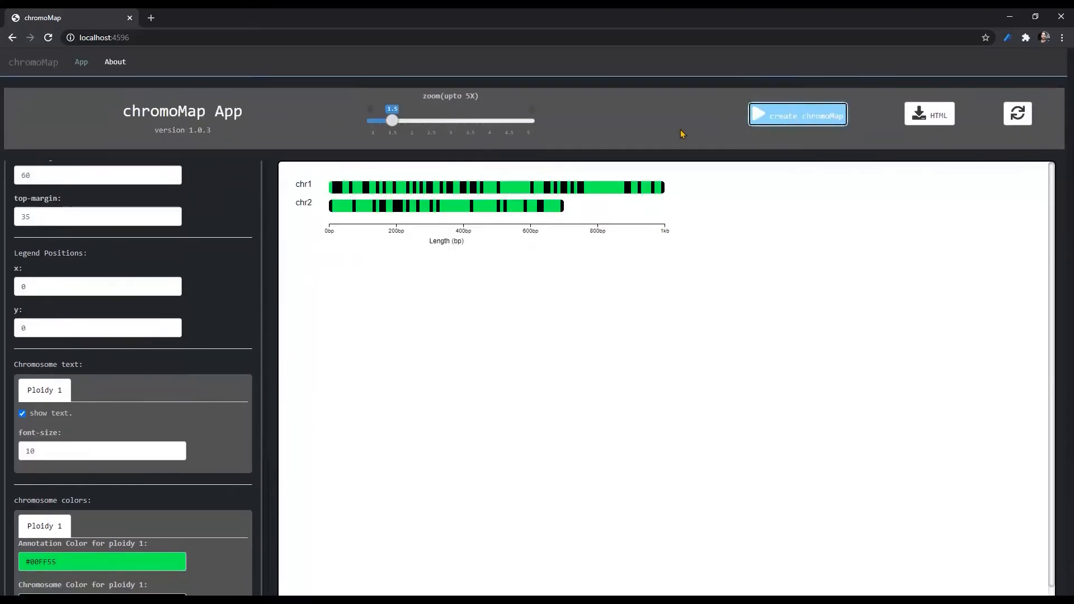
mouse_move(449, 211)
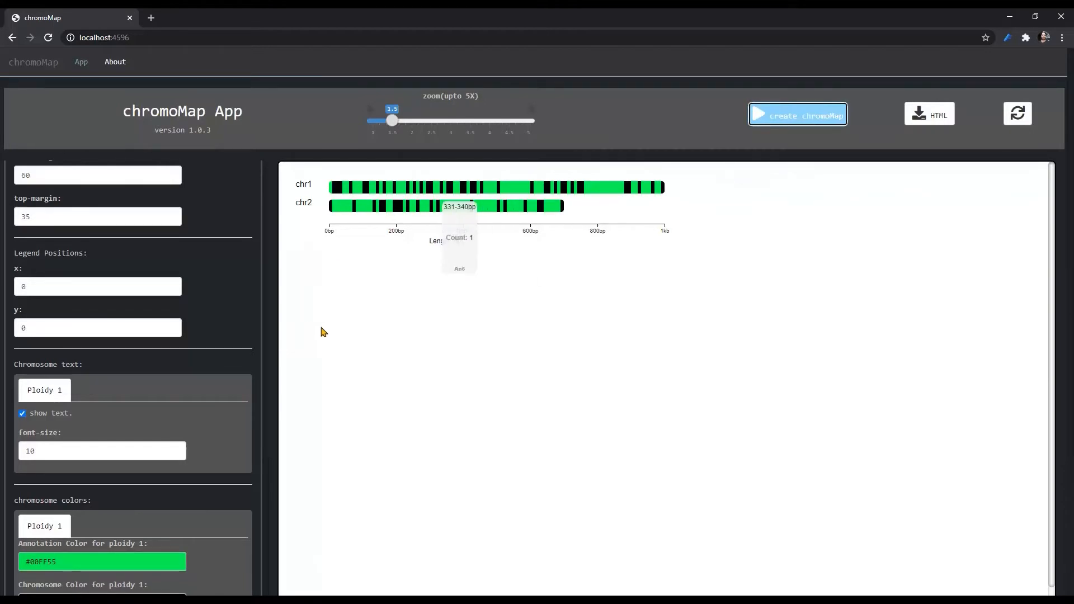
- Give the plot the title "this is a plot" and set the title font size to 14
scroll(324, 332, down, 3)
scroll(353, 366, up, 3)
scroll(224, 394, down, 1)
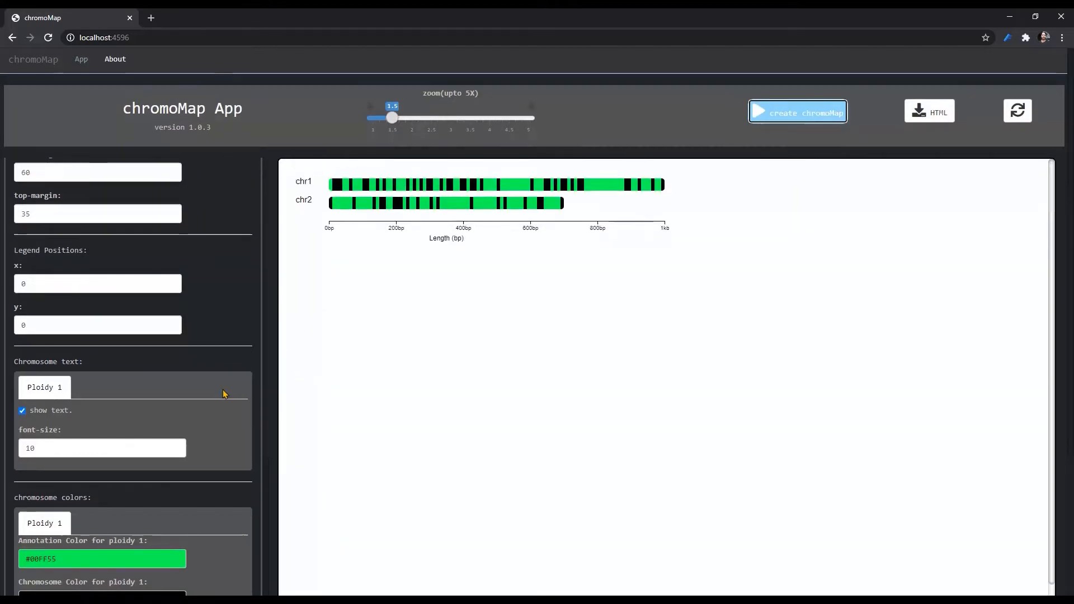
scroll(223, 393, down, 3)
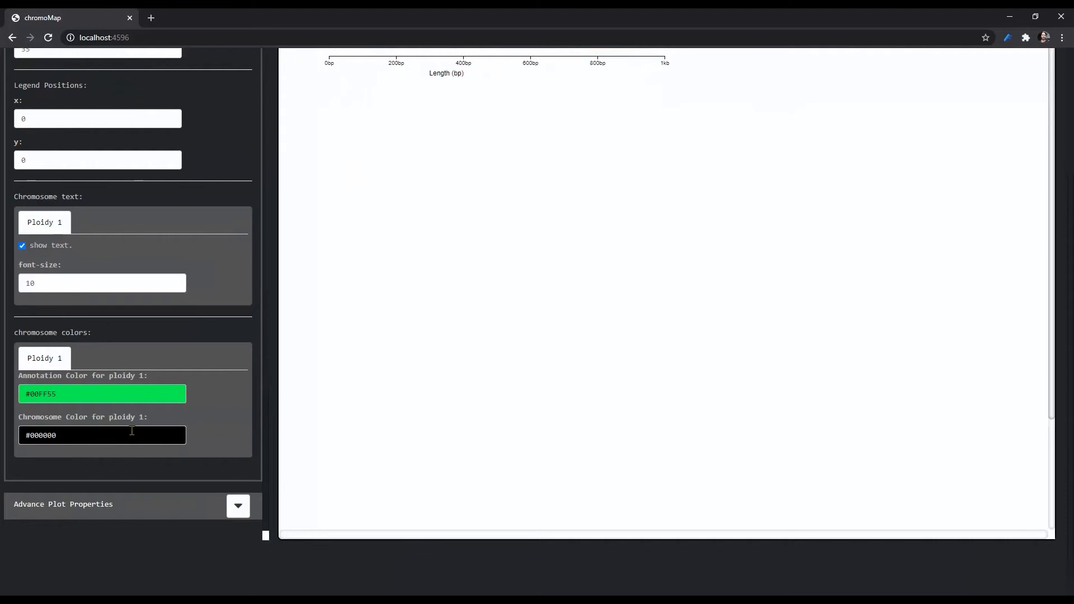
scroll(252, 372, up, 6)
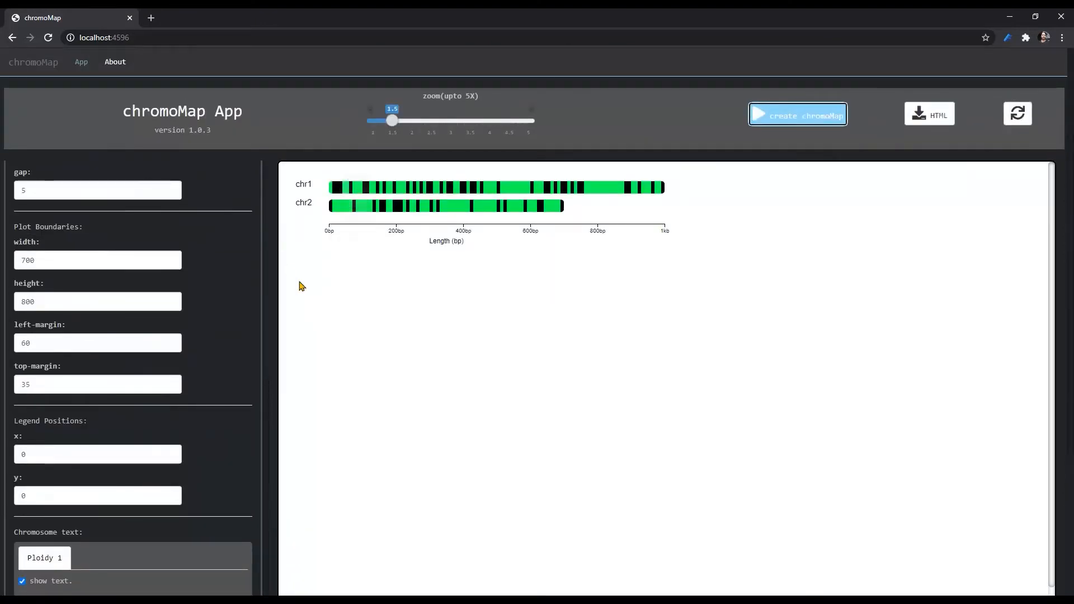
scroll(223, 360, up, 5)
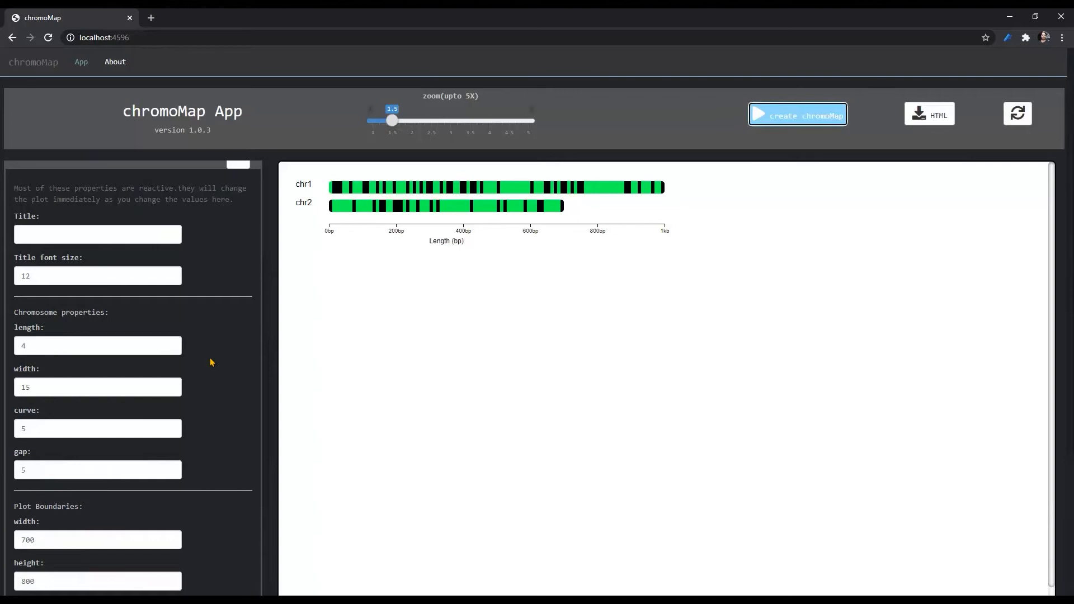
scroll(212, 362, up, 2)
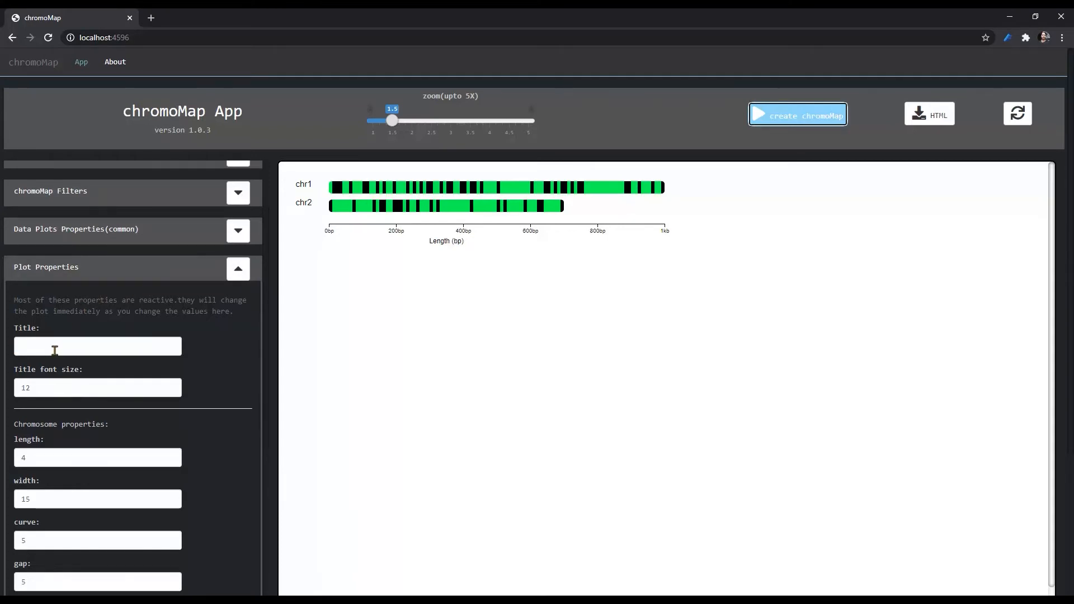
click(110, 347)
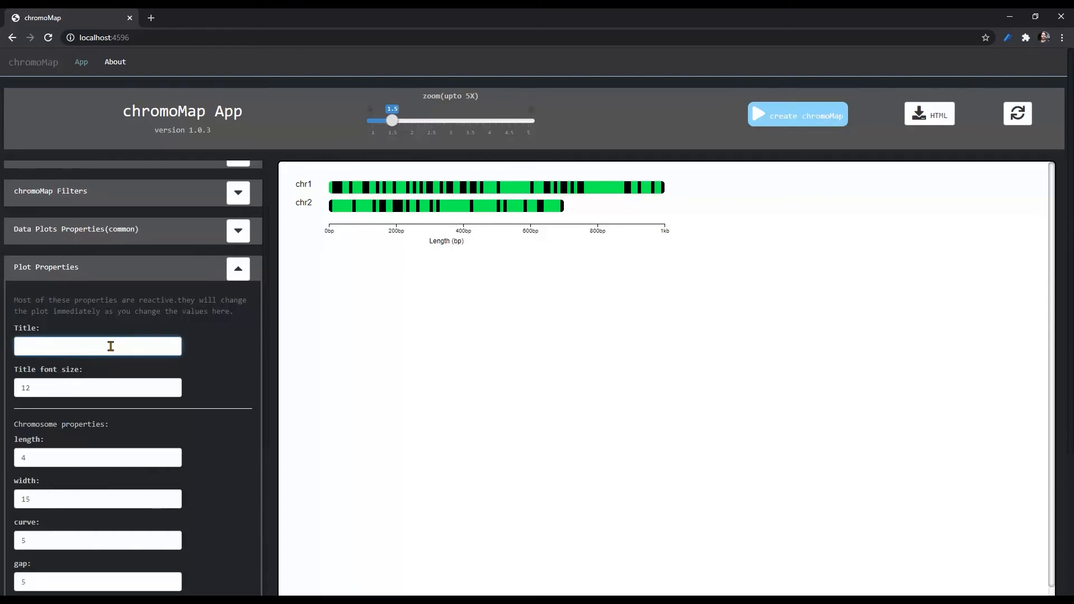
text(this is a plot)
click(171, 385)
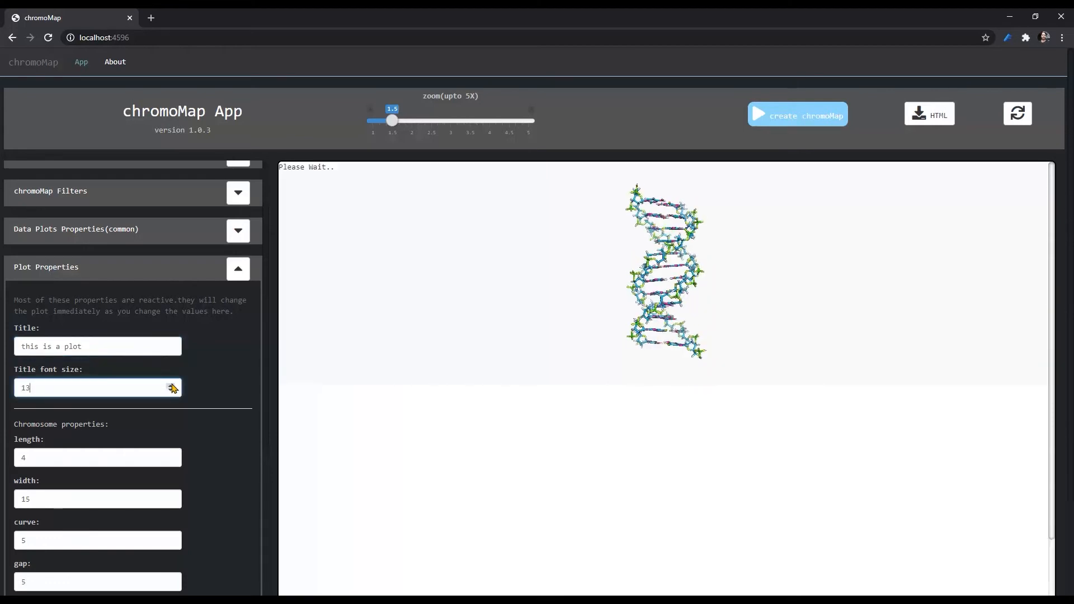
click(171, 385)
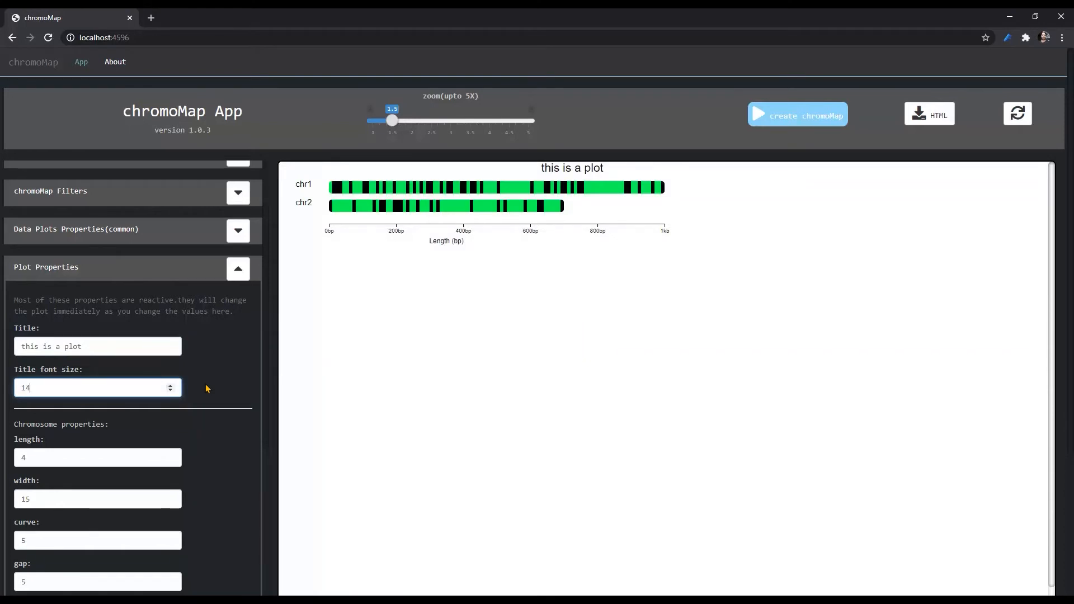
- Set the chromosome length to 6 and the chromosome width to 20
scroll(206, 385, down, 2)
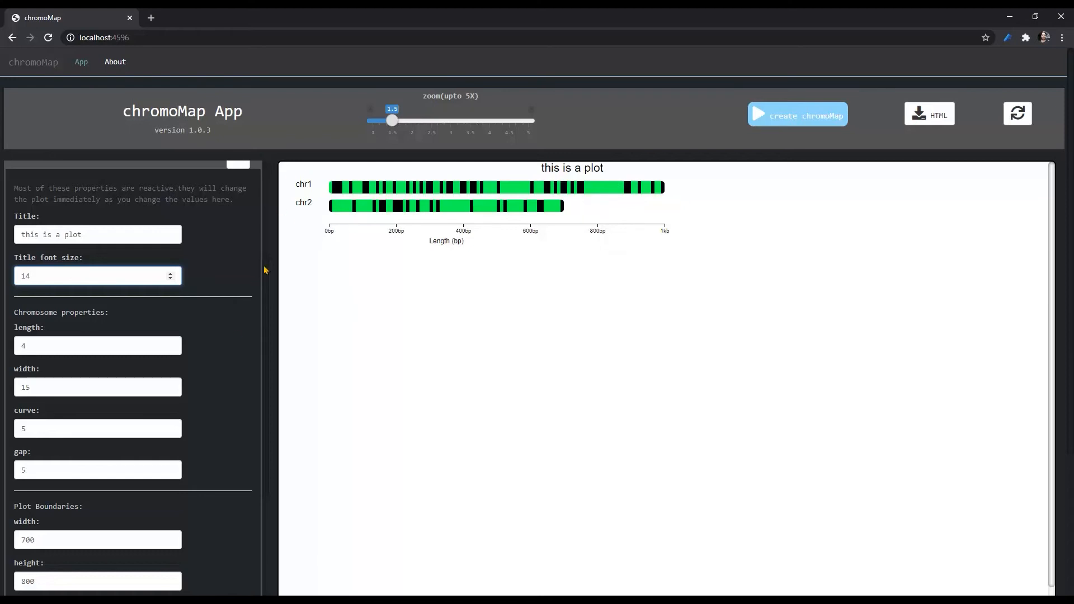
click(170, 343)
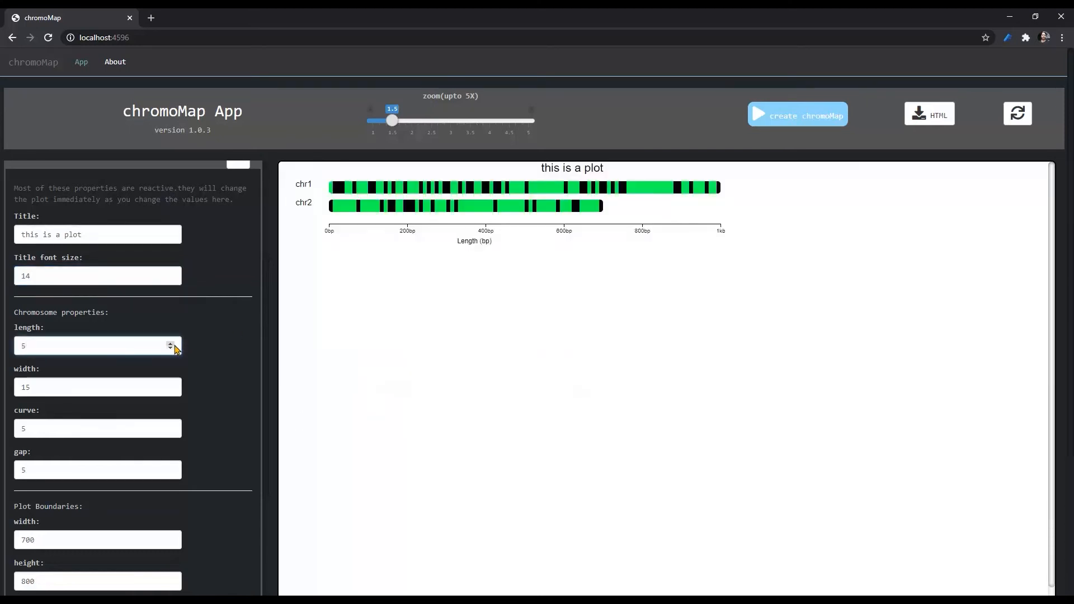
click(170, 343)
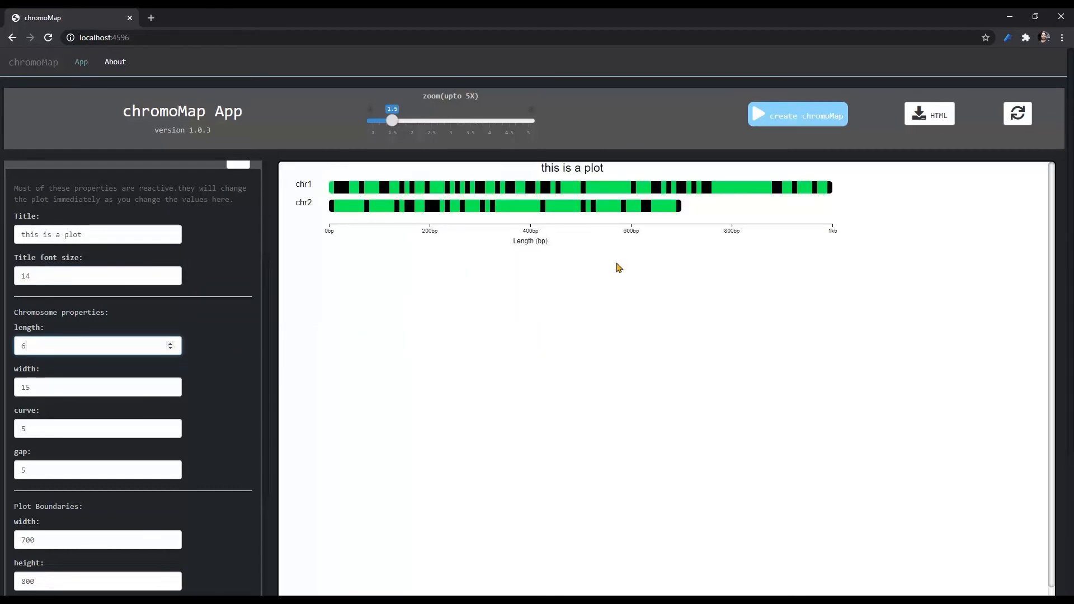
double_click(16, 387)
text(20)
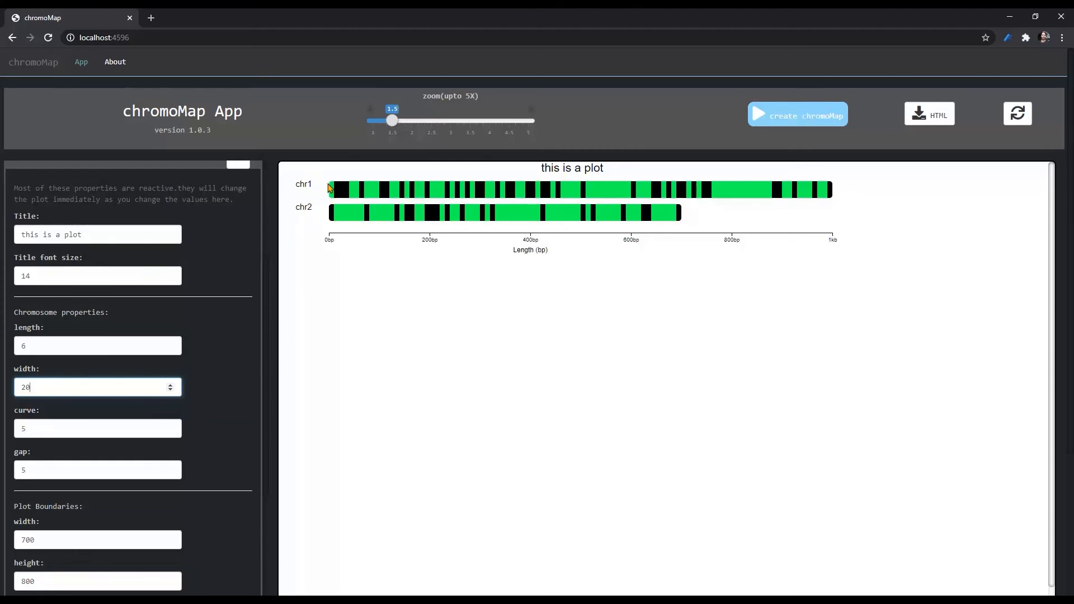
- Zoom the plot to 2.5X and set the gap between the chromosomes to 0
click(414, 124)
click(432, 126)
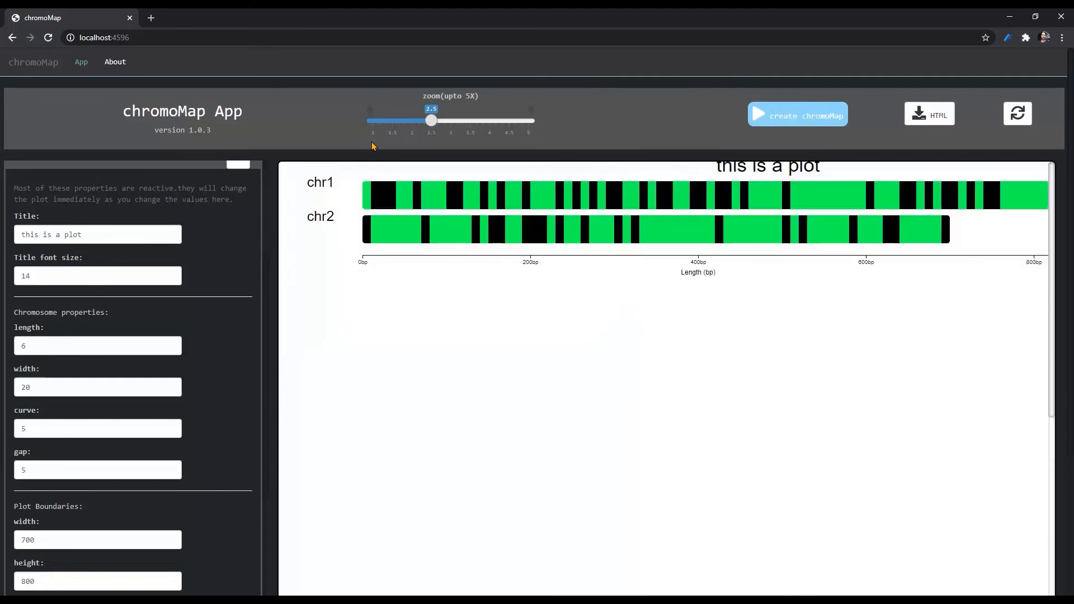
mouse_move(364, 190)
drag(28, 473, 15, 473)
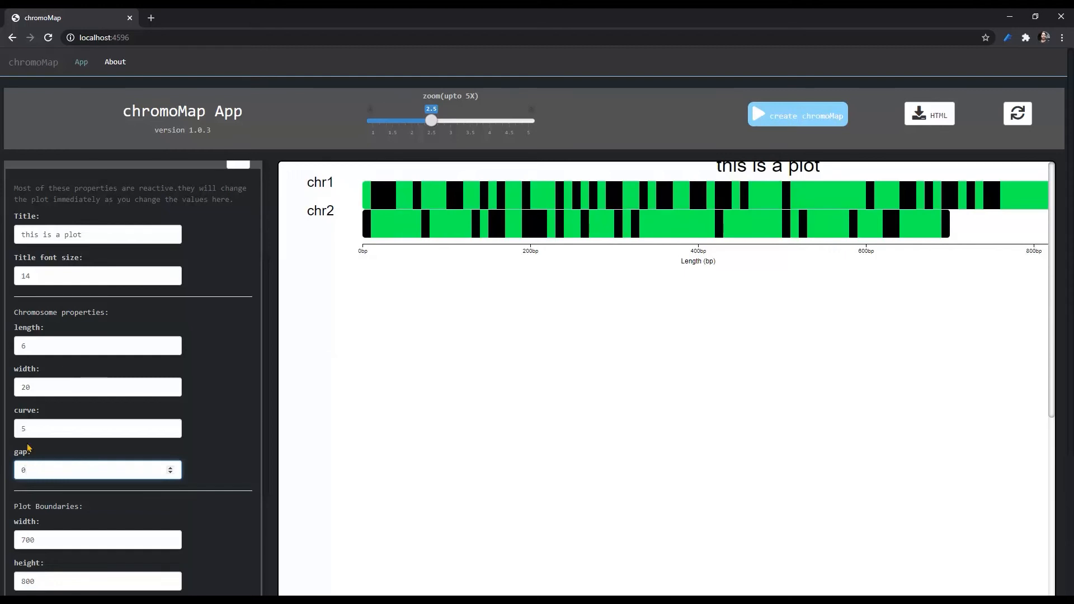
- Set the chromosome curve to 0 and the gap between the chromosomes to 5
double_click(19, 429)
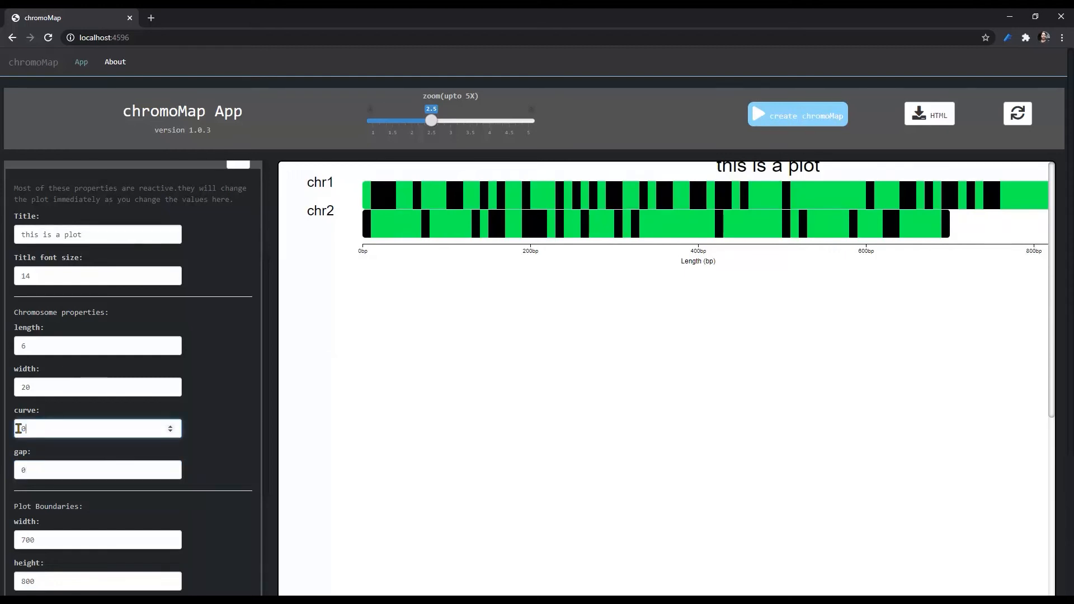
double_click(28, 469)
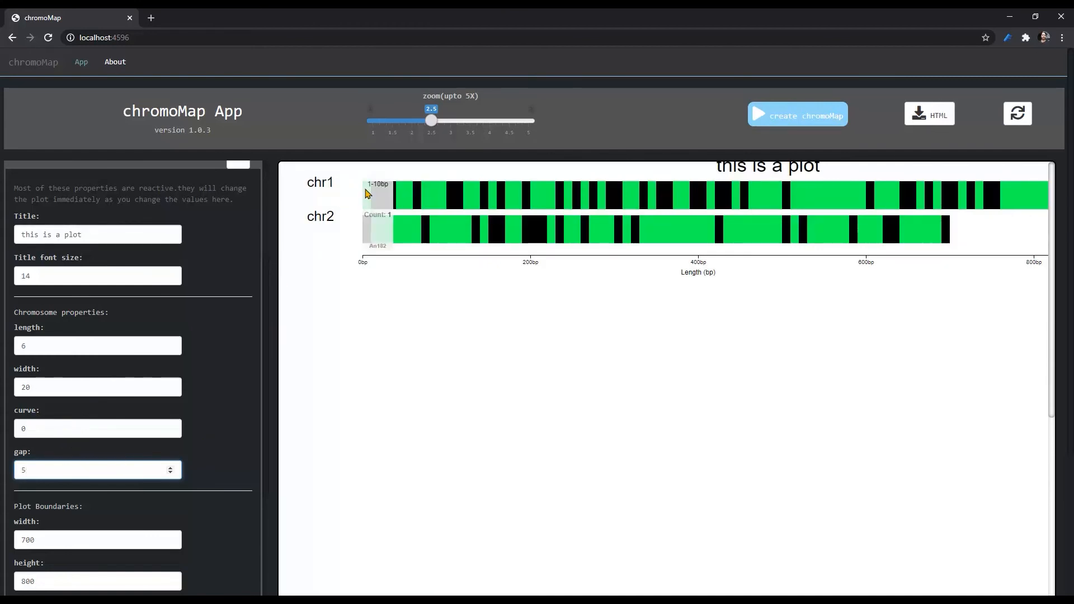
- Set the chromosome curve to 5 and the gap between the chromosomes to 10
double_click(21, 429)
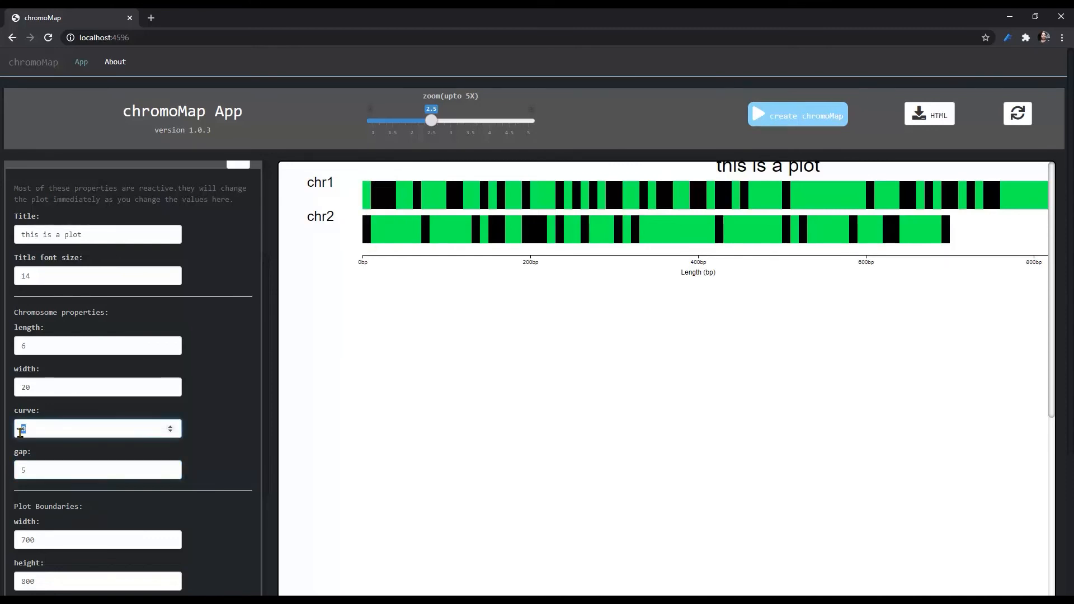
text(5)
double_click(18, 471)
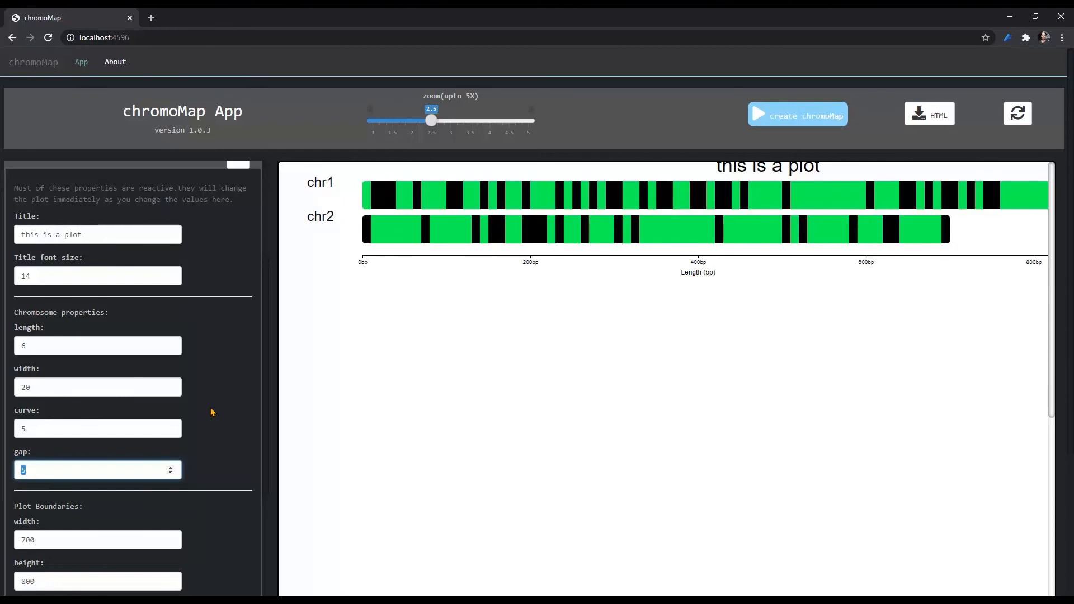
text(10)
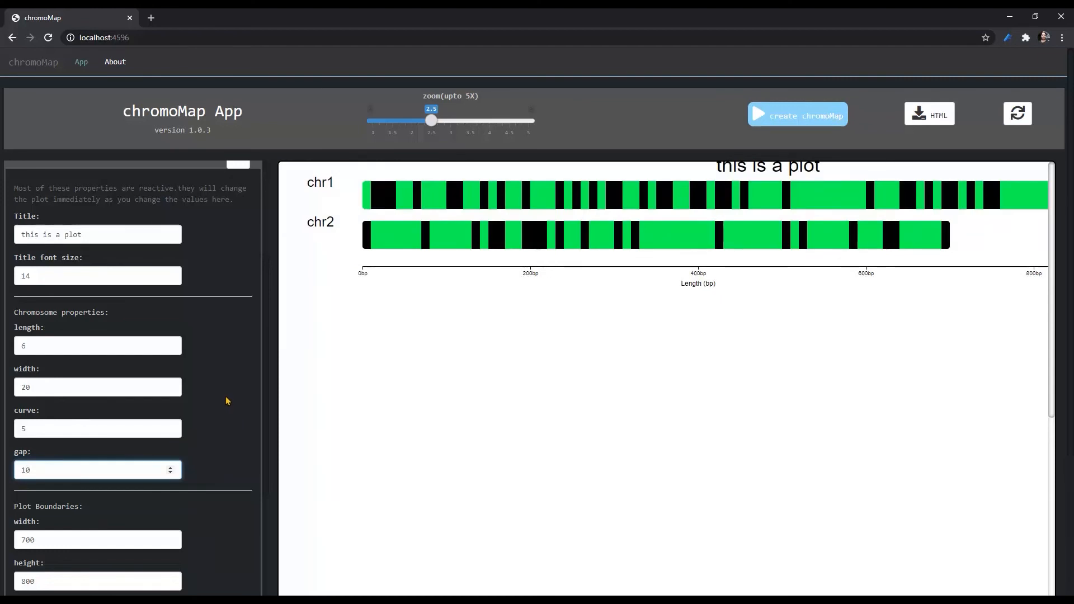
- Set the top margin of the plot boundaries to 60
scroll(228, 403, down, 3)
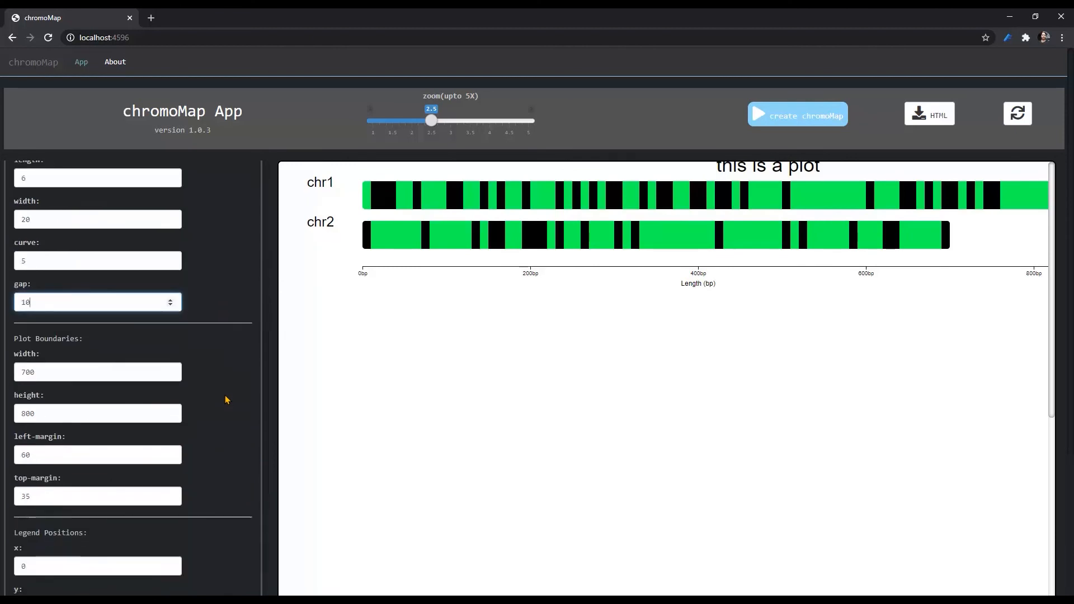
scroll(227, 400, down, 1)
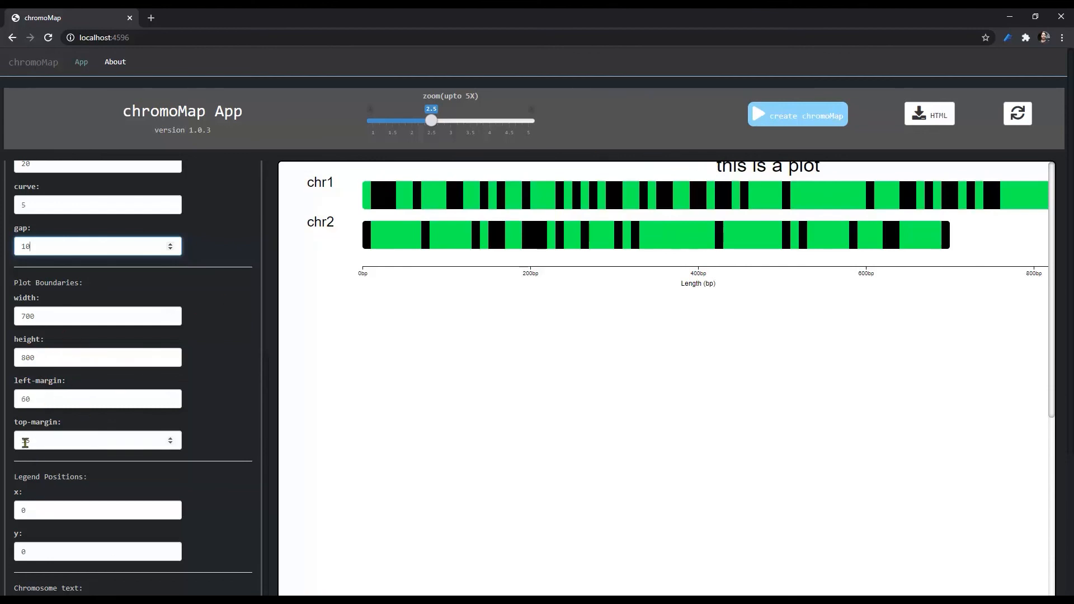
drag(36, 442, 15, 446)
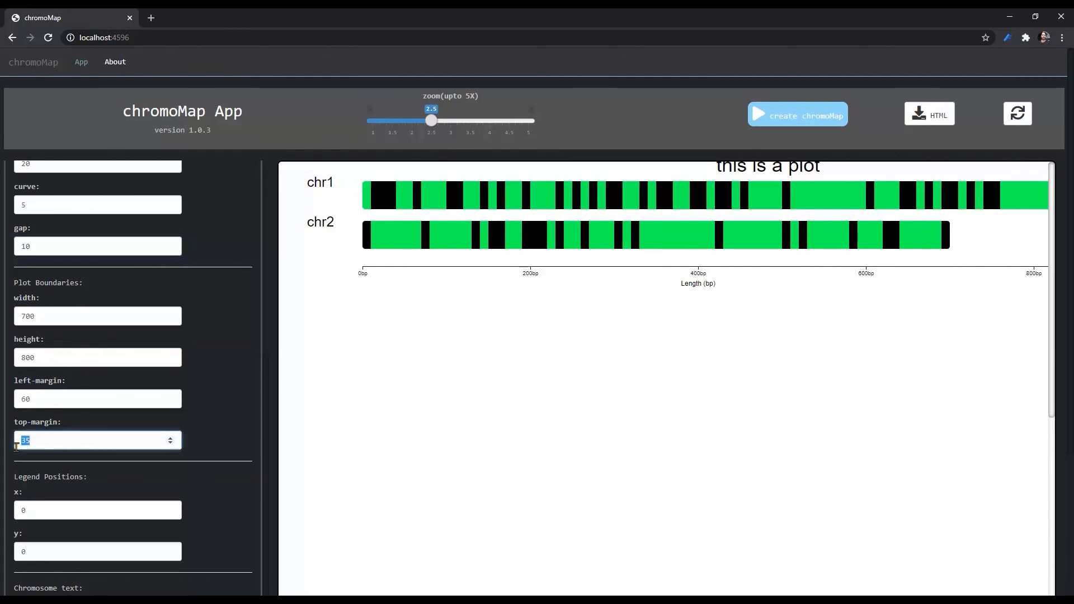
text(60)
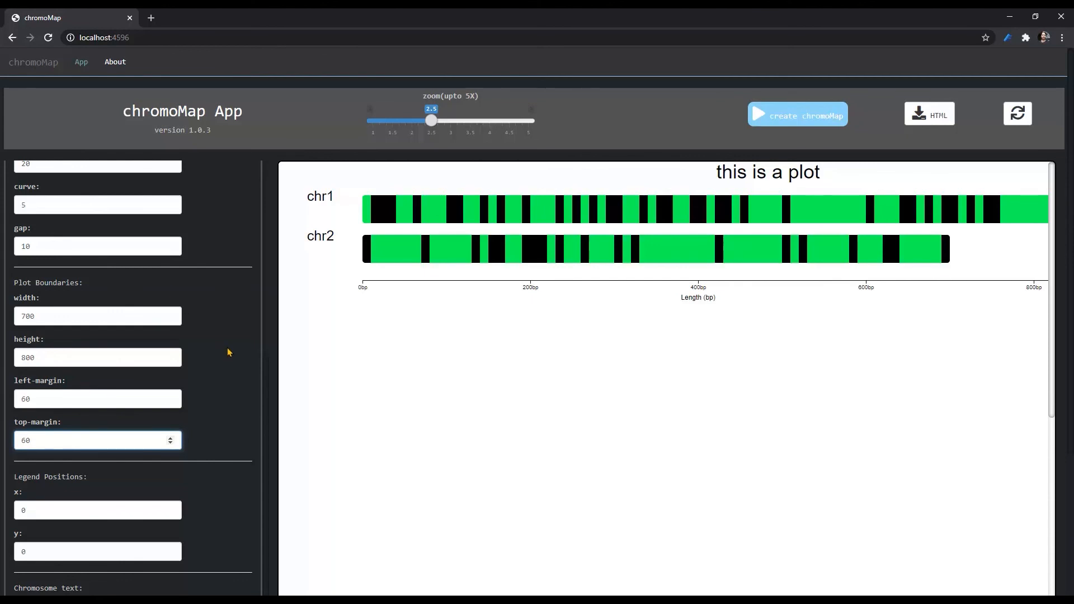
scroll(228, 352, up, 3)
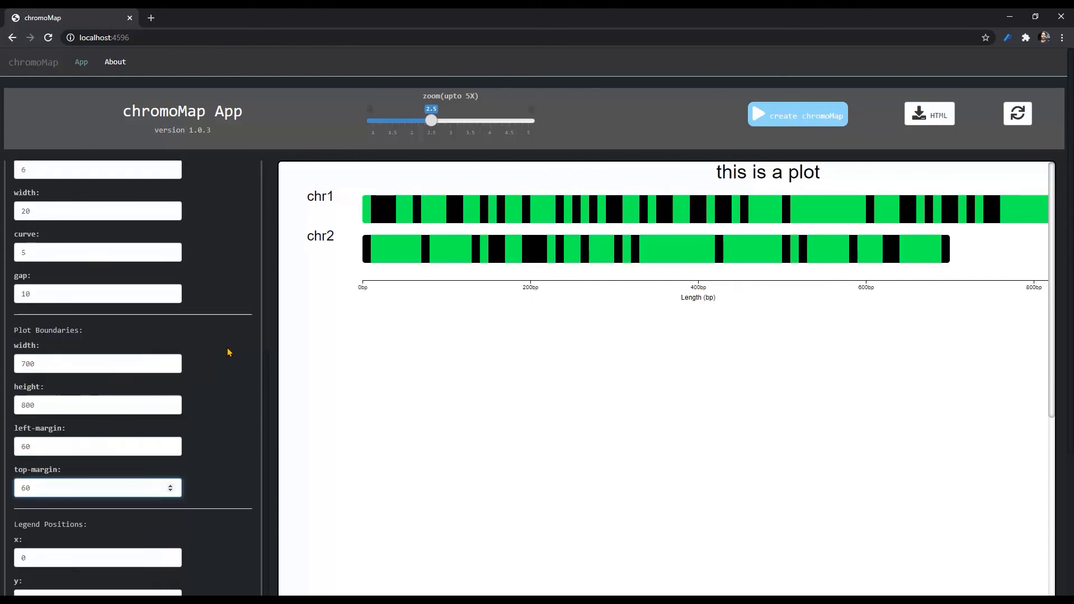
scroll(228, 352, down, 6)
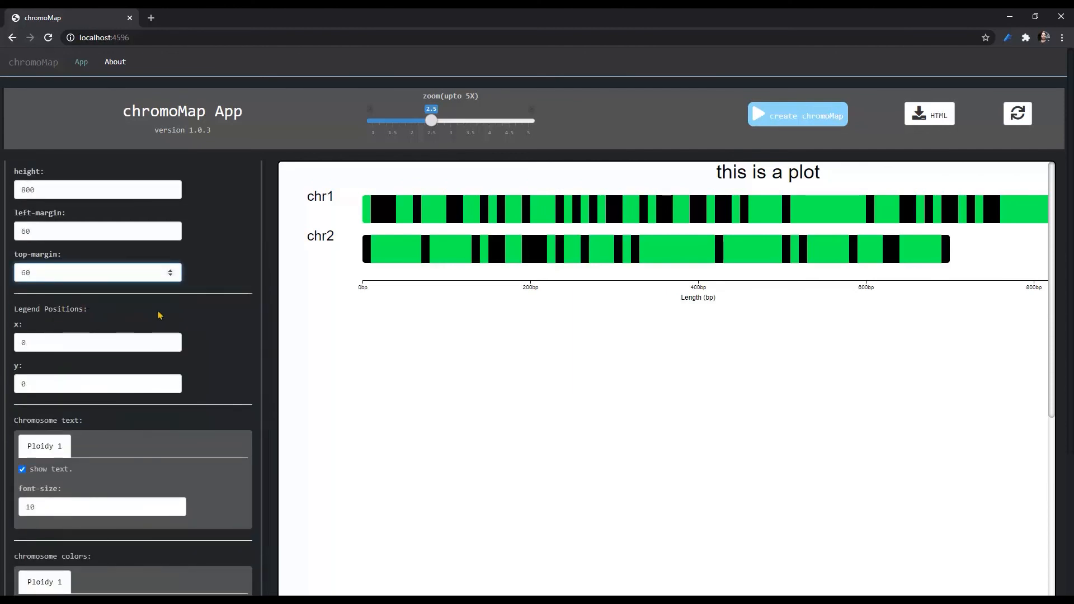
scroll(201, 314, down, 3)
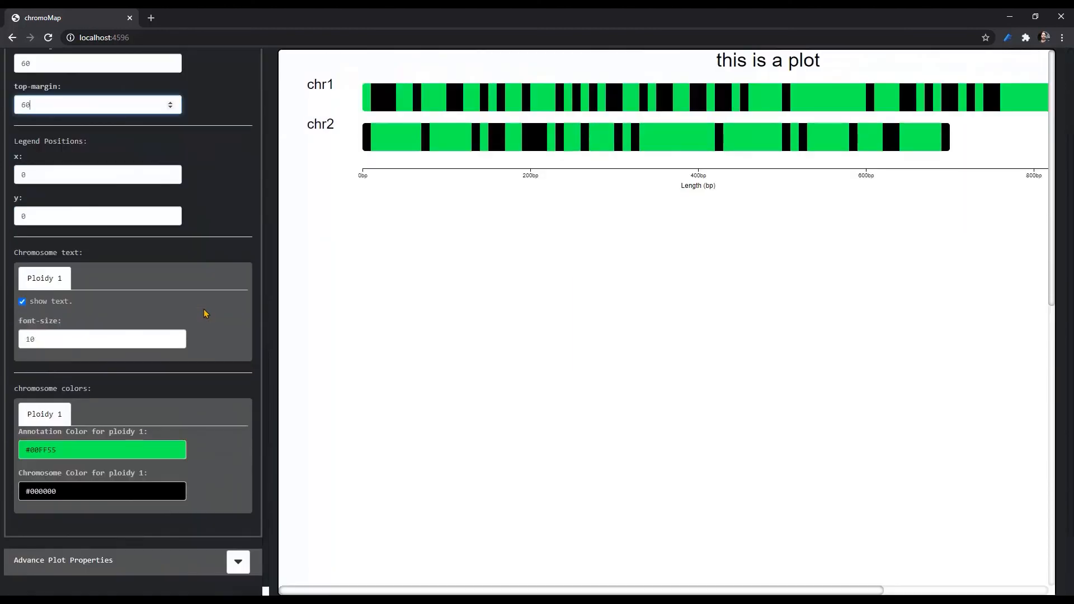
scroll(204, 312, up, 2)
scroll(290, 306, up, 1)
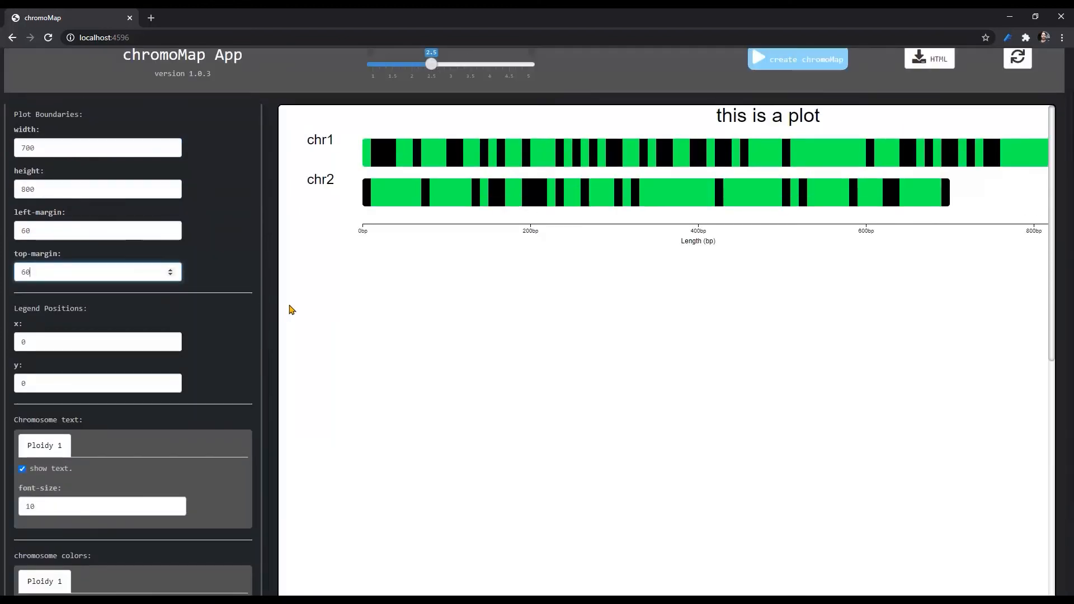